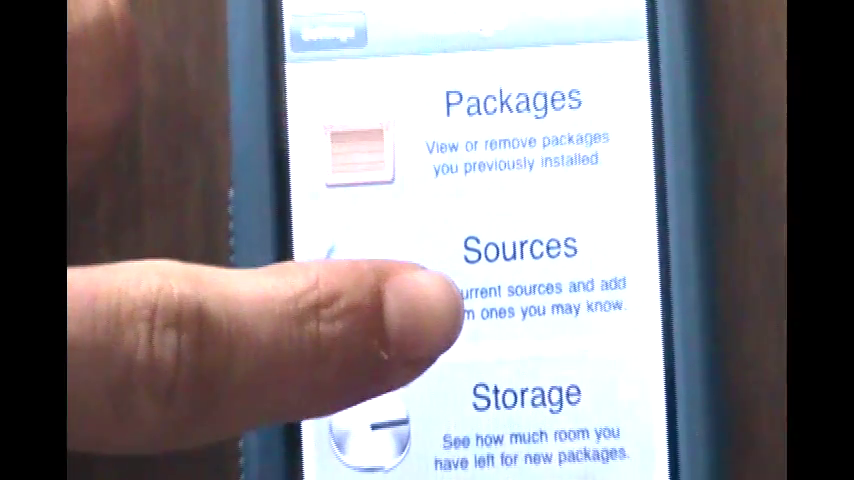
# - Open Cydia's Sources list showing user-added repositories including the SiNfuL iPhone Repo
pyautogui.click(440, 300)
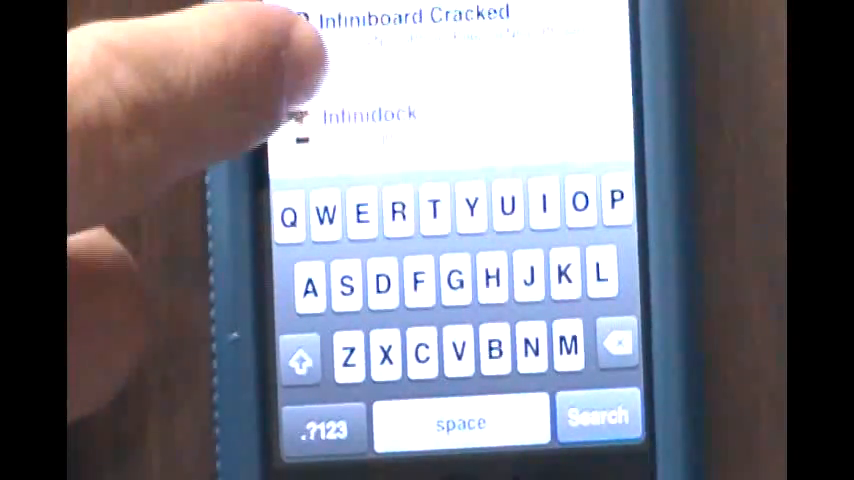
pyautogui.scroll(-2, 450, 100)
pyautogui.scroll(-1, 450, 100)
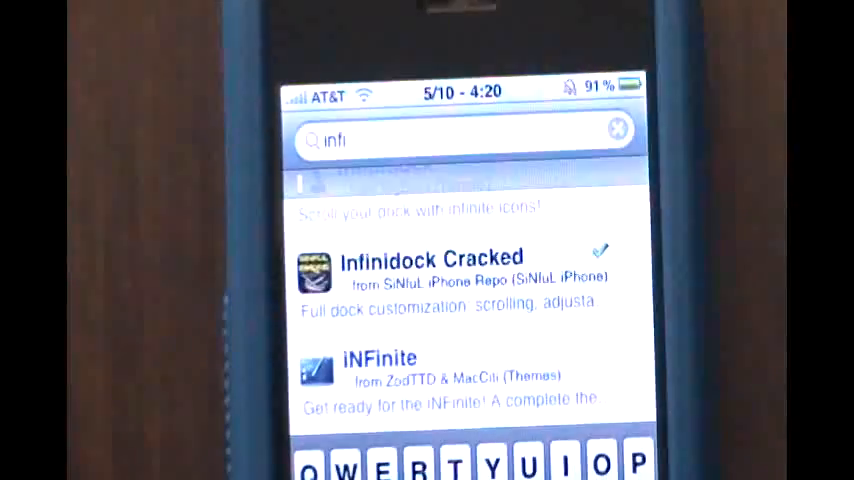
# - Open the Infinidock Cracked package details (version 1.3) from the infi search results
pyautogui.click(450, 270)
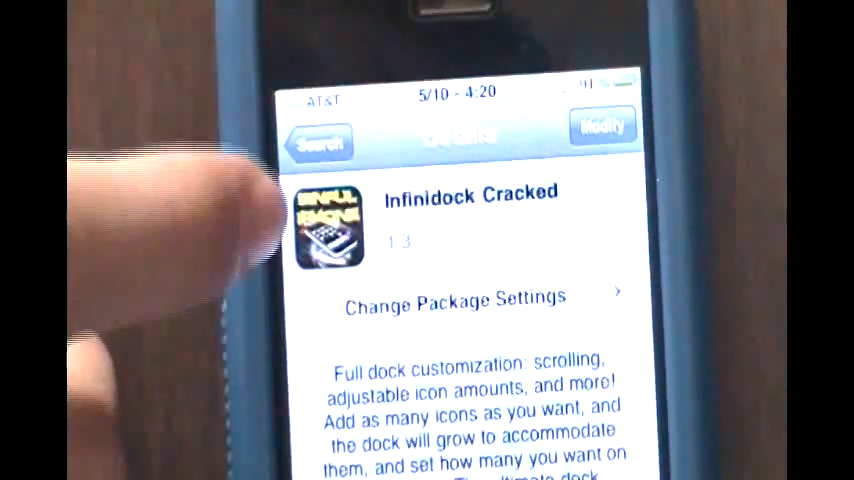
# - Return to the search results and start a new package search for ProSwitcher
pyautogui.click(320, 142)
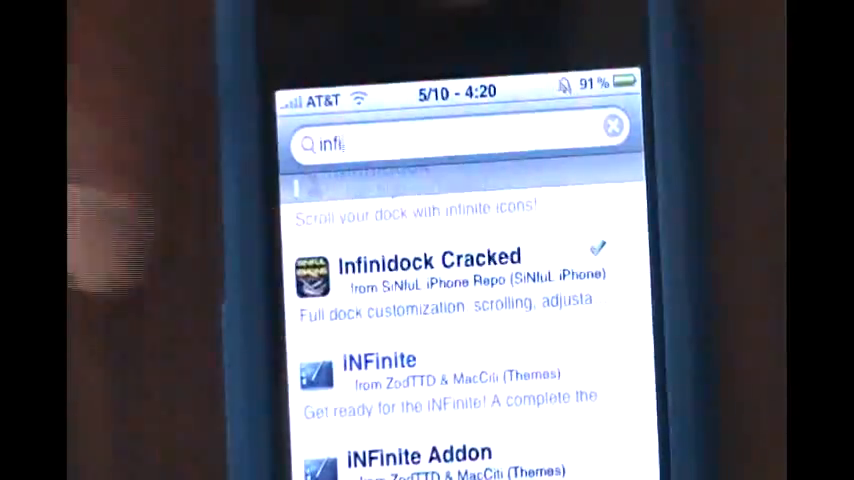
pyautogui.click(460, 142)
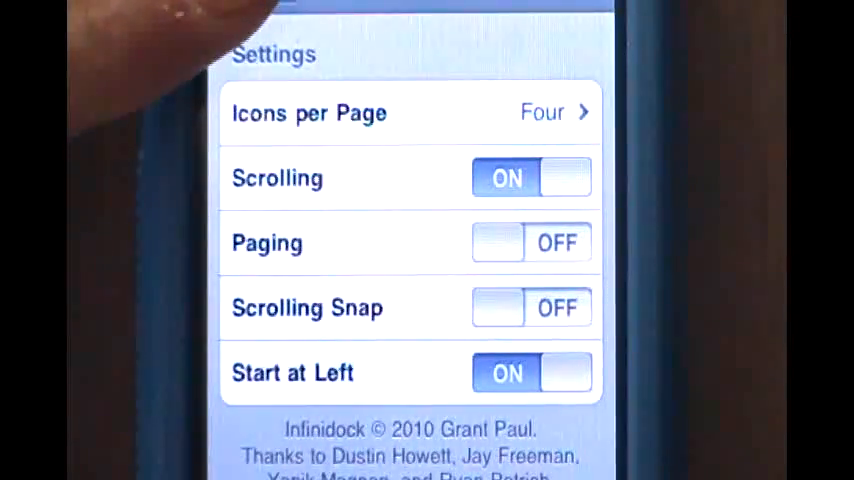
# - Go back to the tweak list in Settings and open ProSwitcher's options
pyautogui.click(255, 8)
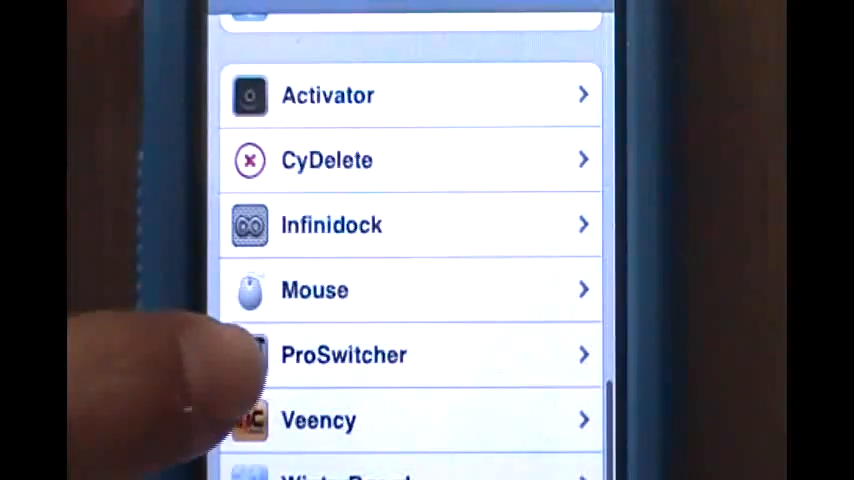
pyautogui.click(300, 355)
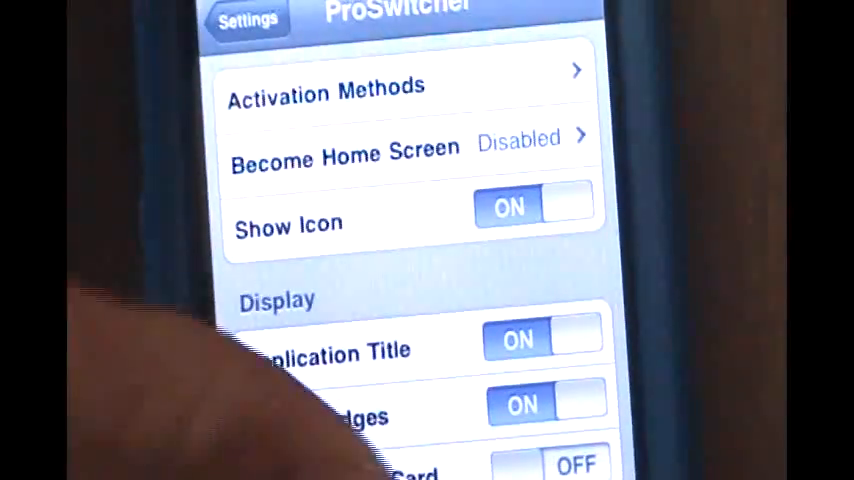
pyautogui.scroll(-5, 400, 300)
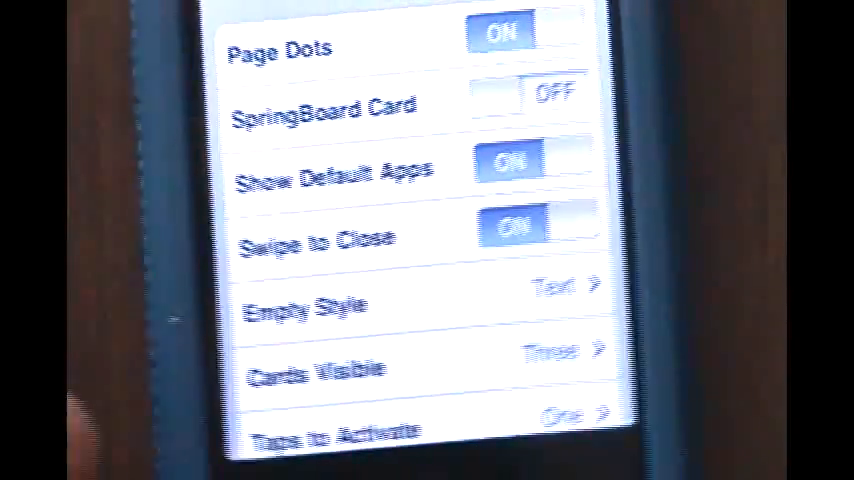
pyautogui.scroll(2, 300, 250)
pyautogui.scroll(3, 300, 250)
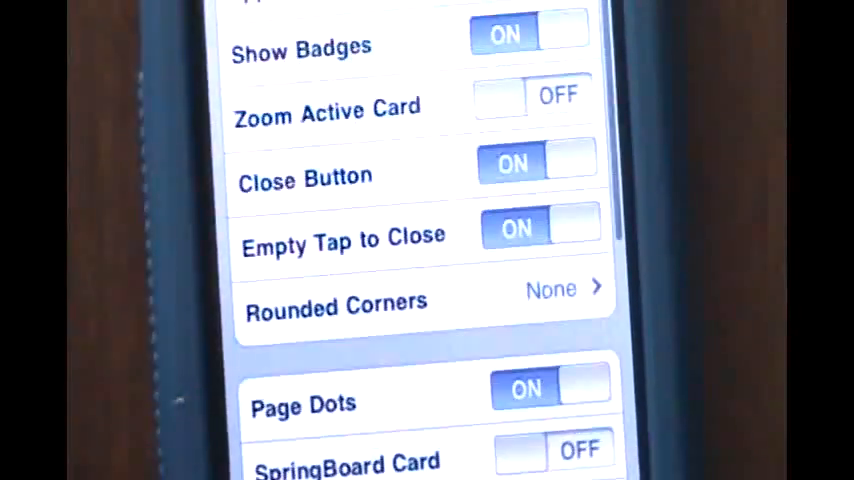
pyautogui.scroll(2, 300, 300)
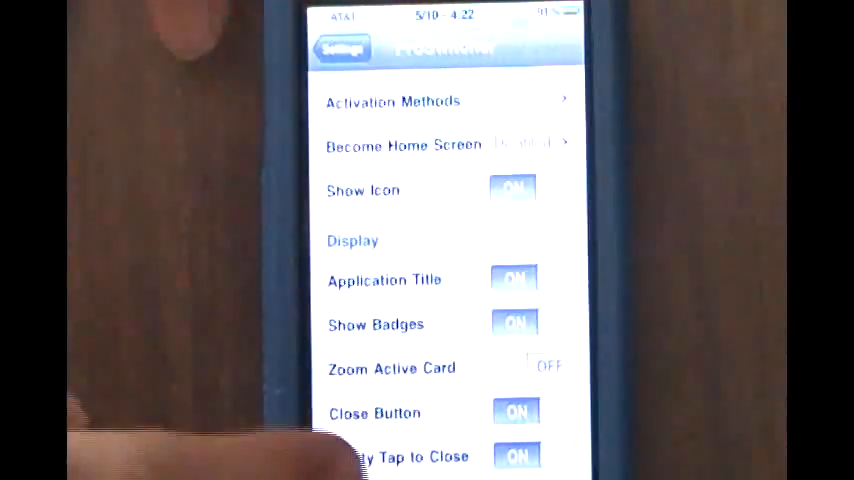
pyautogui.scroll(-8, 430, 300)
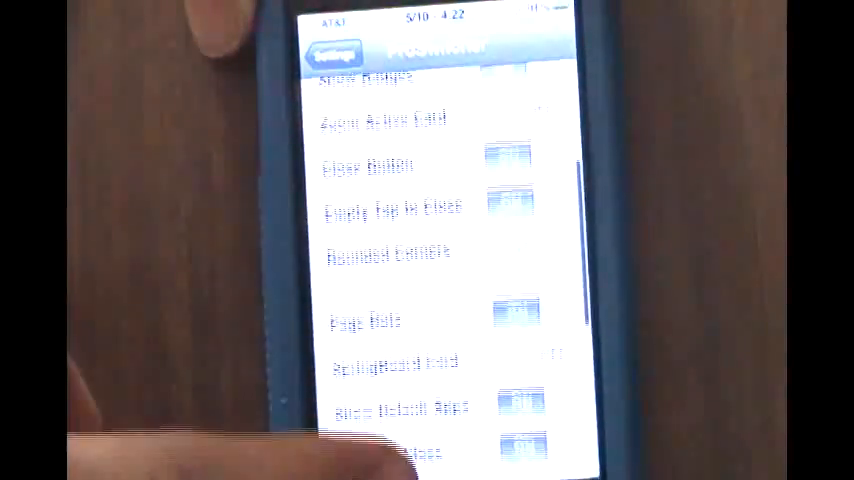